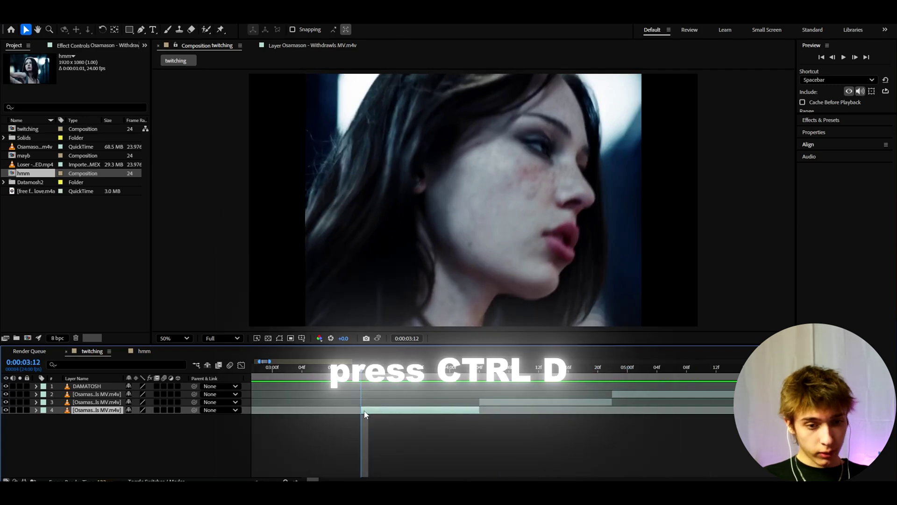
Duplicate the clip layer that begins at 3:12 and slide the copy to start at 3:15.
{"action": "key", "text": "ctrl+d"}
{"action": "left_click", "coordinate": [365, 407]}
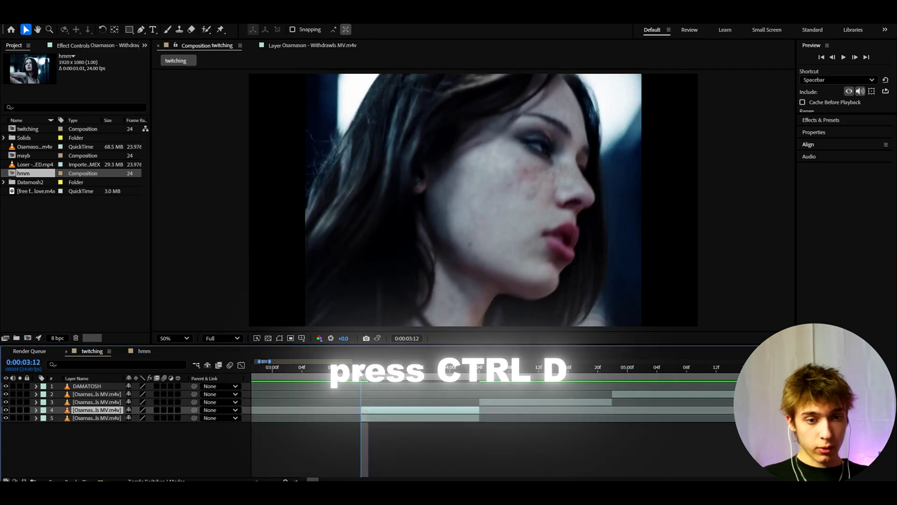
{"action": "key", "text": "equal"}
{"action": "key", "text": "minus"}
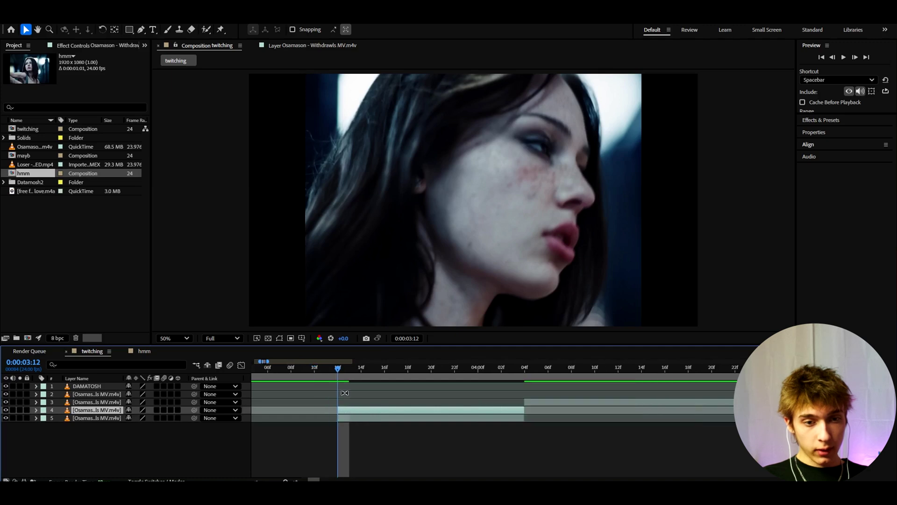
{"action": "key", "text": "equal"}
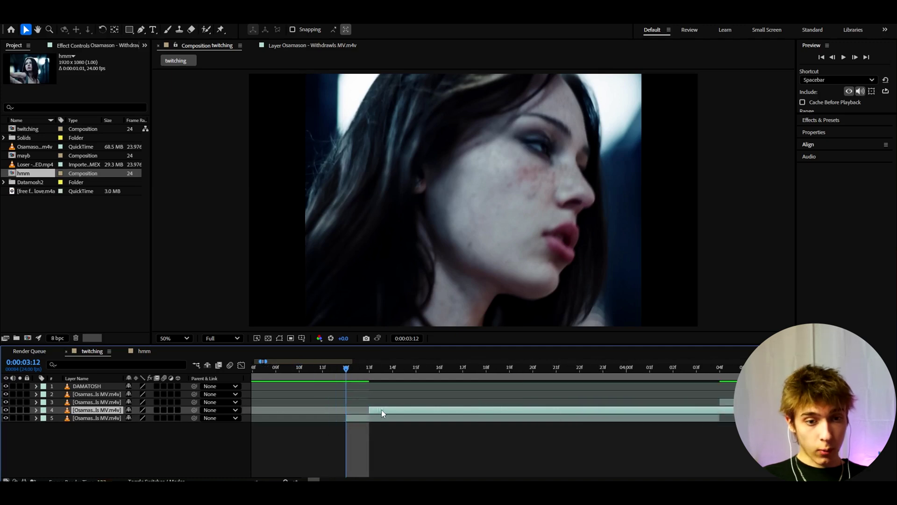
{"action": "left_click_drag", "start_coordinate": [381, 410], "coordinate": [419, 410]}
Split the duplicated clip at 3:16 and shift the remaining part one frame later to start at 3:17.
{"action": "left_click", "coordinate": [438, 379]}
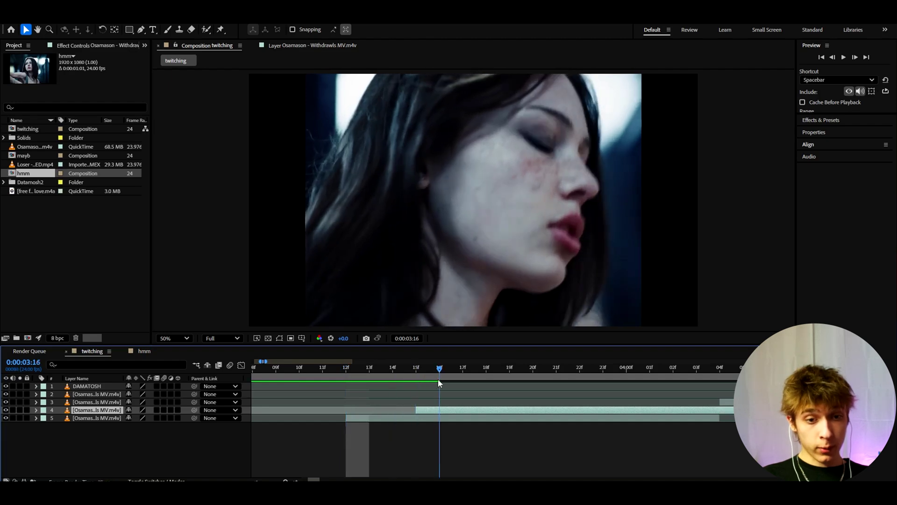
{"action": "left_click_drag", "start_coordinate": [438, 379], "coordinate": [405, 380]}
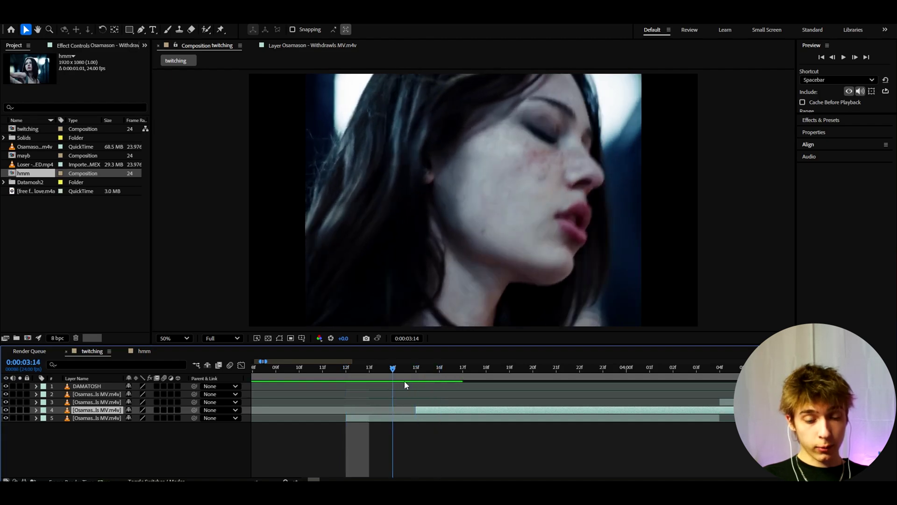
{"action": "key", "text": "Page_Down"}
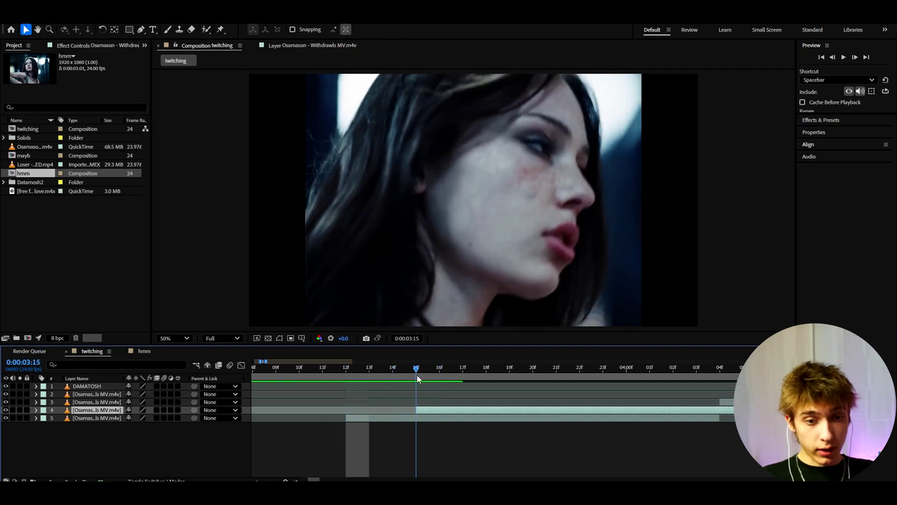
{"action": "key", "text": "Page_Down"}
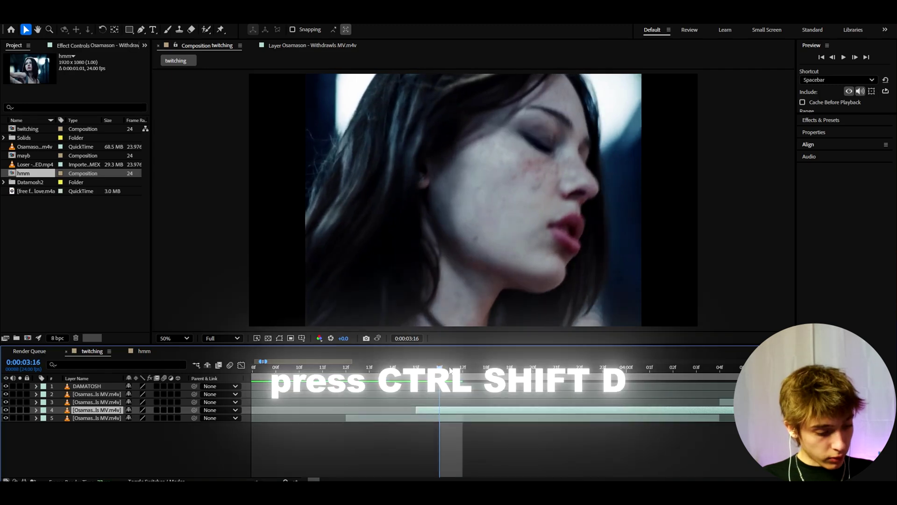
{"action": "key", "text": "ctrl+shift+d"}
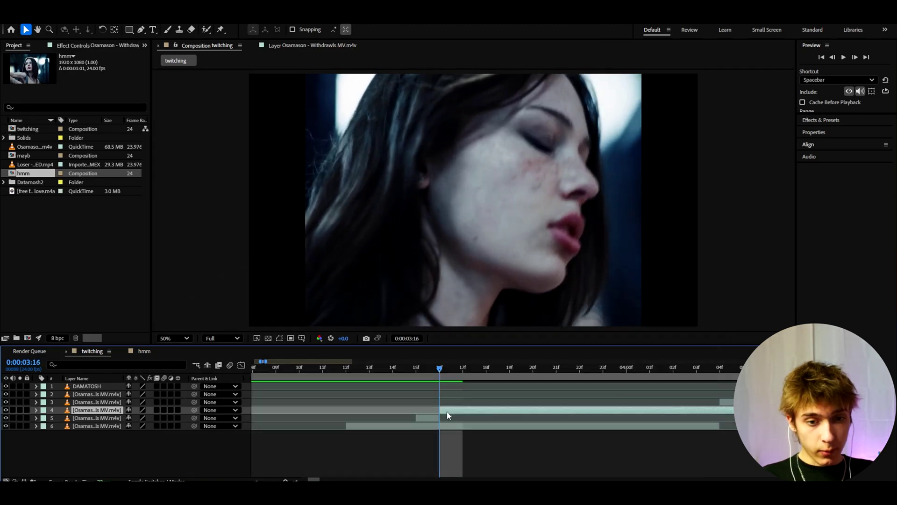
{"action": "left_click_drag", "start_coordinate": [447, 412], "coordinate": [464, 407]}
Split the remaining part at 3:18, shift the rest to start at 3:19, and split it again at 3:20.
{"action": "left_click_drag", "start_coordinate": [456, 375], "coordinate": [507, 374]}
{"action": "key", "text": "ctrl+shift+d"}
{"action": "left_click_drag", "start_coordinate": [502, 411], "coordinate": [522, 412]}
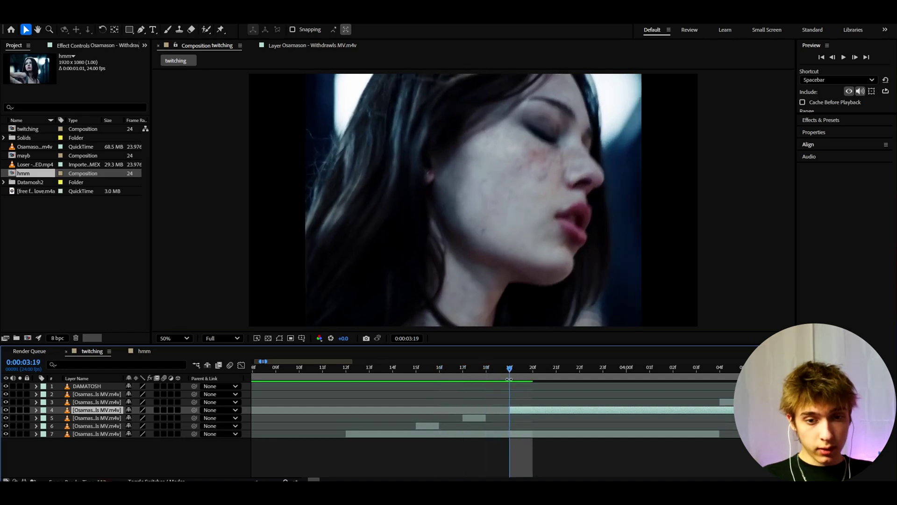
{"action": "left_click_drag", "start_coordinate": [510, 379], "coordinate": [532, 374]}
{"action": "key", "text": "ctrl+shift+d"}
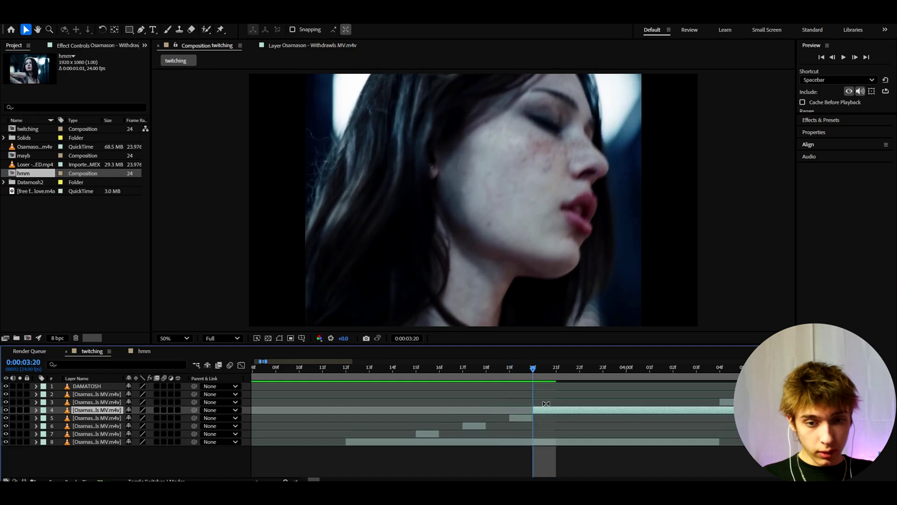
Cut more one-frame slices starting at 3:21 and 3:23 with one-frame gaps, and delete the leftover part of the copy.
{"action": "key", "text": "Page_Down"}
{"action": "key", "text": "bracketleft"}
{"action": "left_click_drag", "start_coordinate": [570, 369], "coordinate": [582, 382]}
{"action": "key", "text": "ctrl+shift+d"}
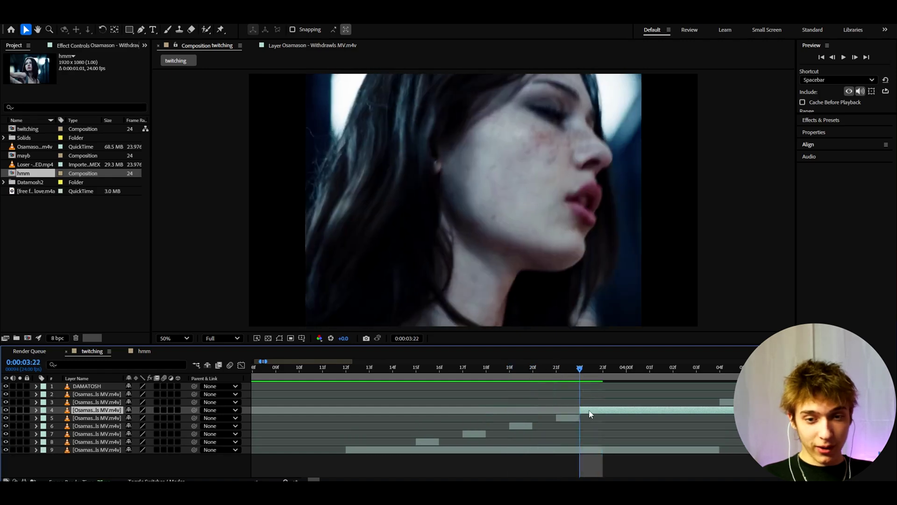
{"action": "left_click_drag", "start_coordinate": [591, 413], "coordinate": [614, 414]}
{"action": "left_click", "coordinate": [629, 371]}
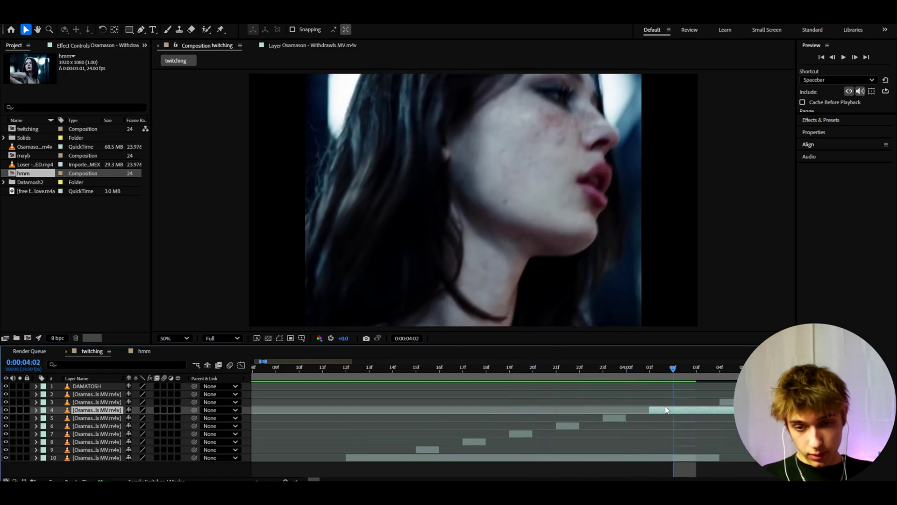
{"action": "key", "text": "Delete"}
Duplicate the clip layer that begins at 4:04 and slide the copy to start at 4:08.
{"action": "left_click_drag", "start_coordinate": [669, 369], "coordinate": [493, 402]}
{"action": "key", "text": "minus"}
{"action": "left_click", "coordinate": [462, 402]}
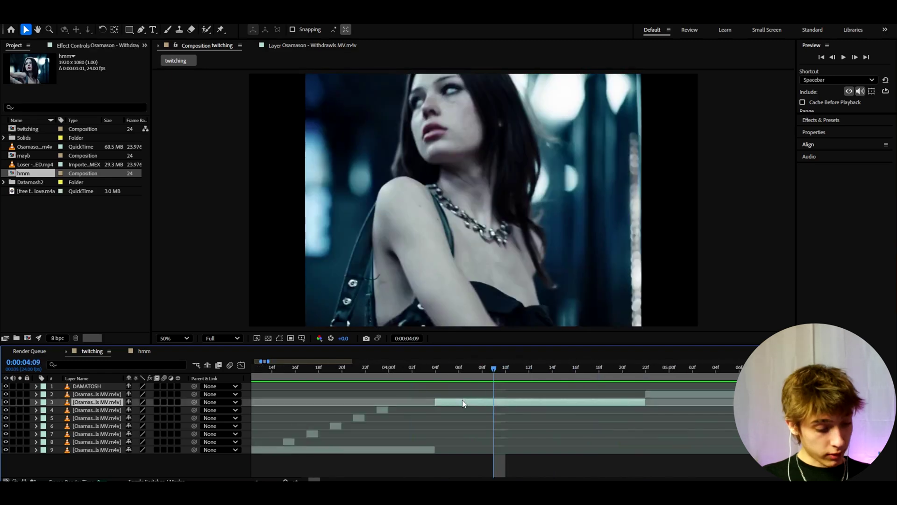
{"action": "key", "text": "ctrl+d"}
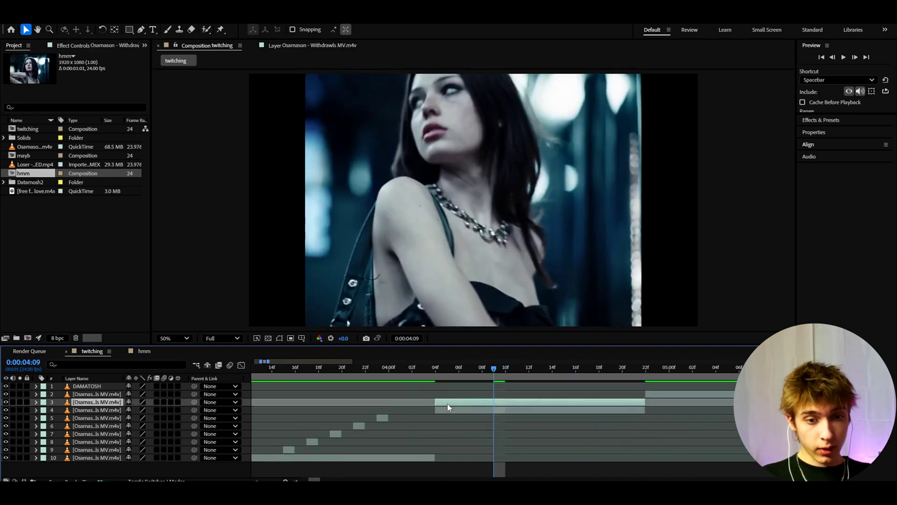
{"action": "left_click_drag", "start_coordinate": [447, 402], "coordinate": [505, 370]}
Cut the second copy into one-frame slices from 4:08 onward, shifting the remainder one frame later after each split.
{"action": "key", "text": "ctrl+shift+d"}
{"action": "left_click_drag", "start_coordinate": [511, 403], "coordinate": [520, 402]}
{"action": "left_click_drag", "start_coordinate": [504, 369], "coordinate": [517, 369]}
{"action": "key", "text": "ctrl+shift+d"}
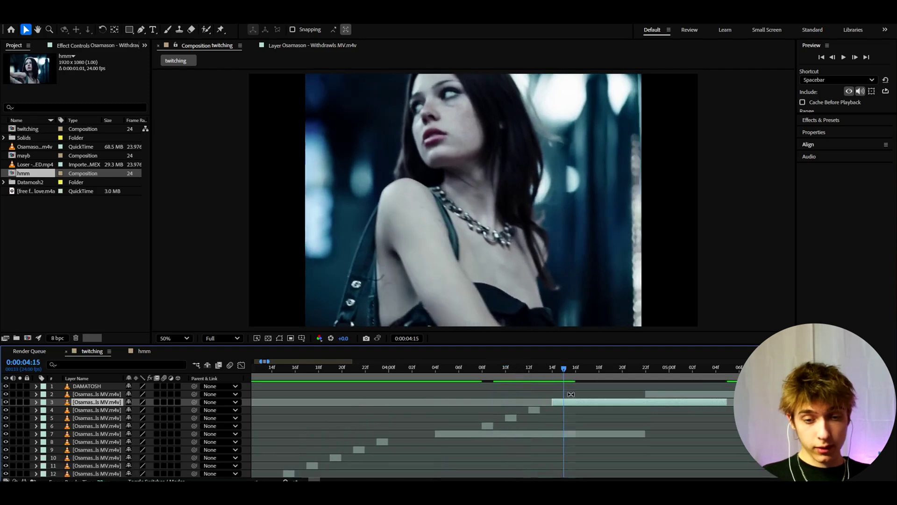
{"action": "key", "text": "ctrl+shift+d"}
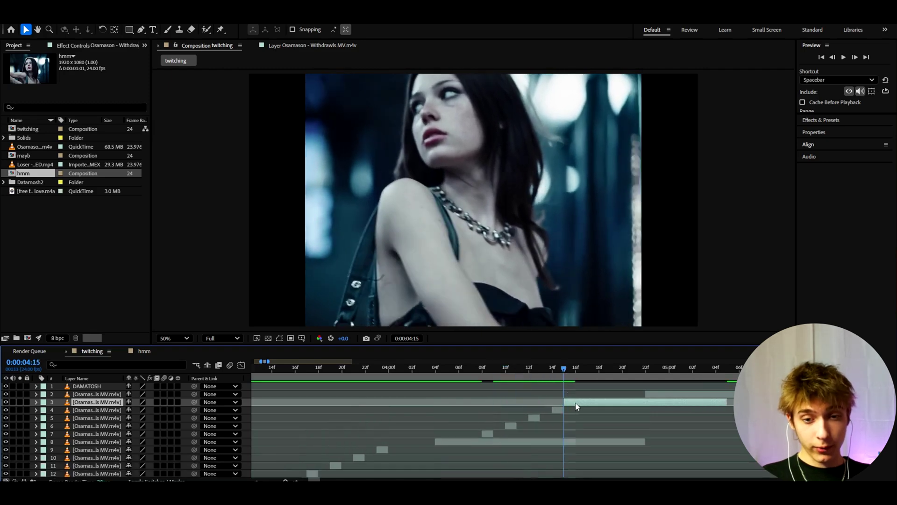
{"action": "left_click_drag", "start_coordinate": [572, 402], "coordinate": [583, 402]}
{"action": "left_click_drag", "start_coordinate": [576, 369], "coordinate": [587, 374]}
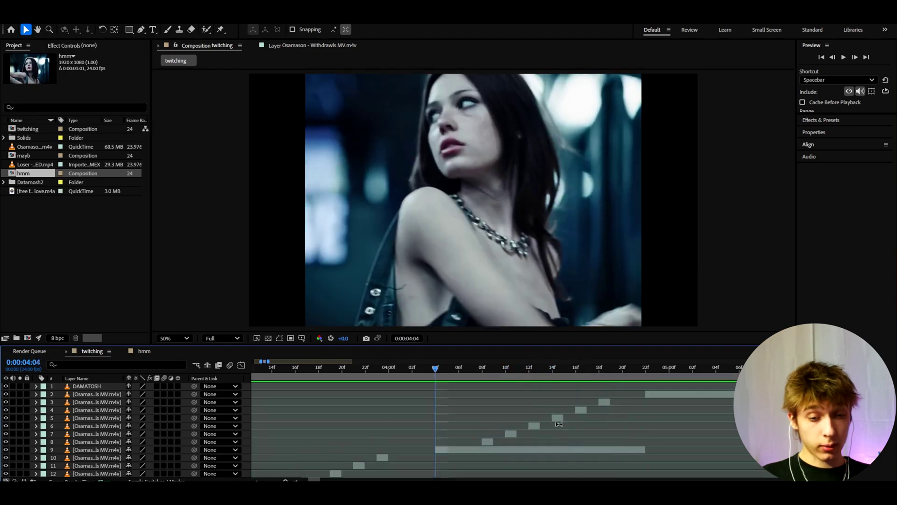
Preview the twitching section and inspect the datamosh example in the DAMATOSH layer around 6:06.
{"action": "key", "text": "space"}
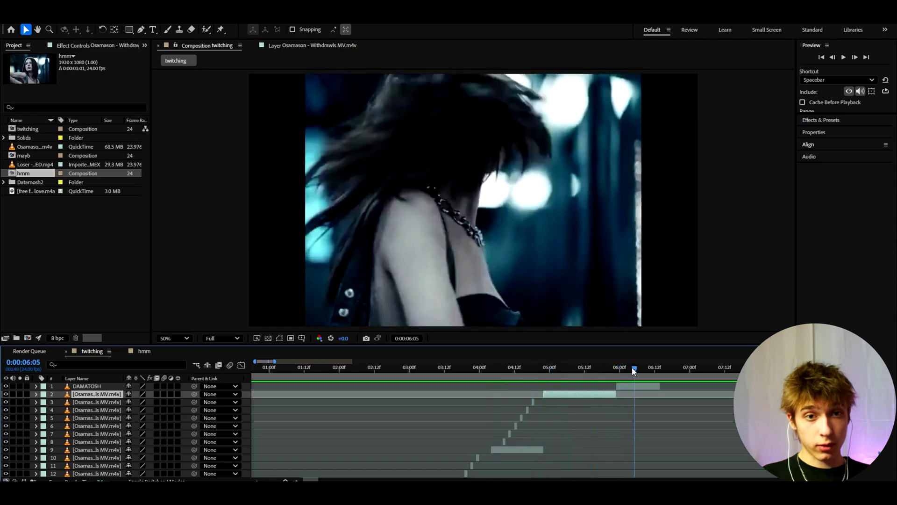
{"action": "mouse_move", "coordinate": [640, 368]}
{"action": "left_mouse_down"}
{"action": "mouse_move", "coordinate": [661, 366]}
{"action": "mouse_move", "coordinate": [616, 368]}
{"action": "mouse_move", "coordinate": [638, 370]}
{"action": "left_mouse_up"}
{"action": "left_click", "coordinate": [625, 387]}
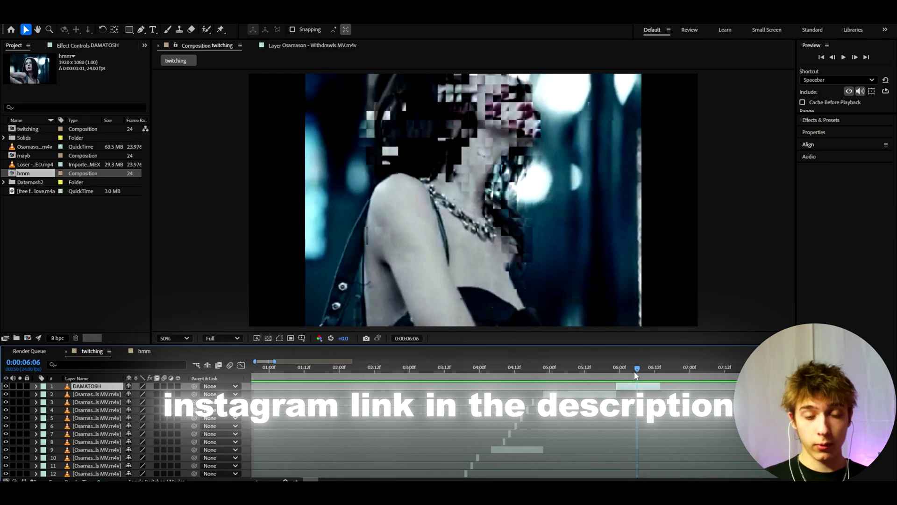
{"action": "left_click_drag", "start_coordinate": [636, 376], "coordinate": [498, 379]}
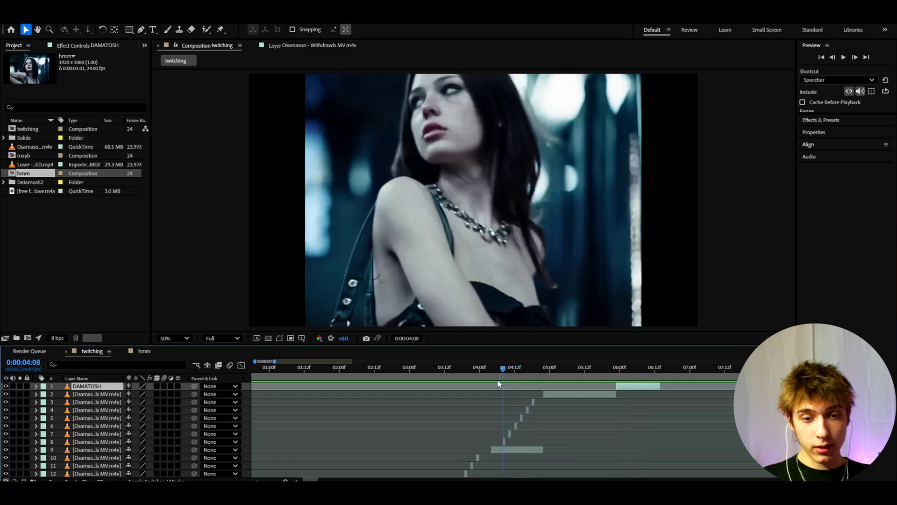
Set the composition's work area to run from 4:12 to 5:14 and preview it.
{"action": "left_click", "coordinate": [499, 457]}
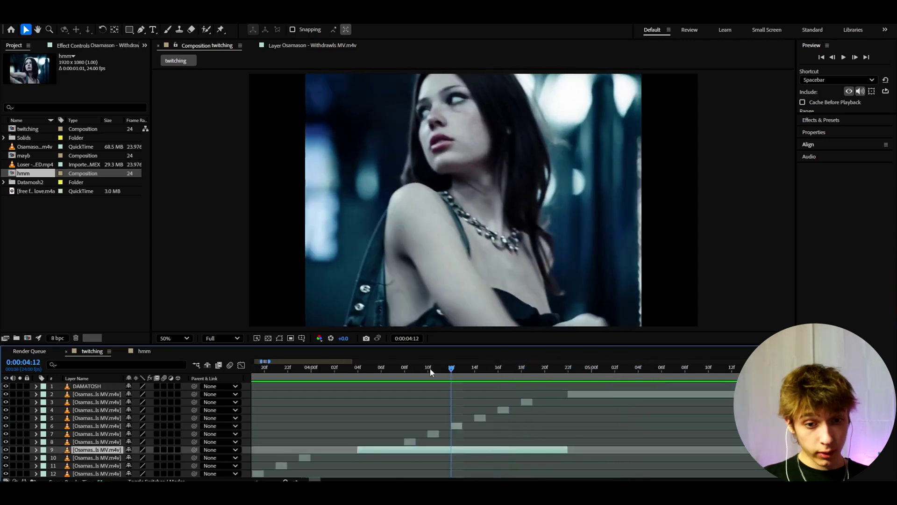
{"action": "key", "text": "b"}
{"action": "key", "text": "space"}
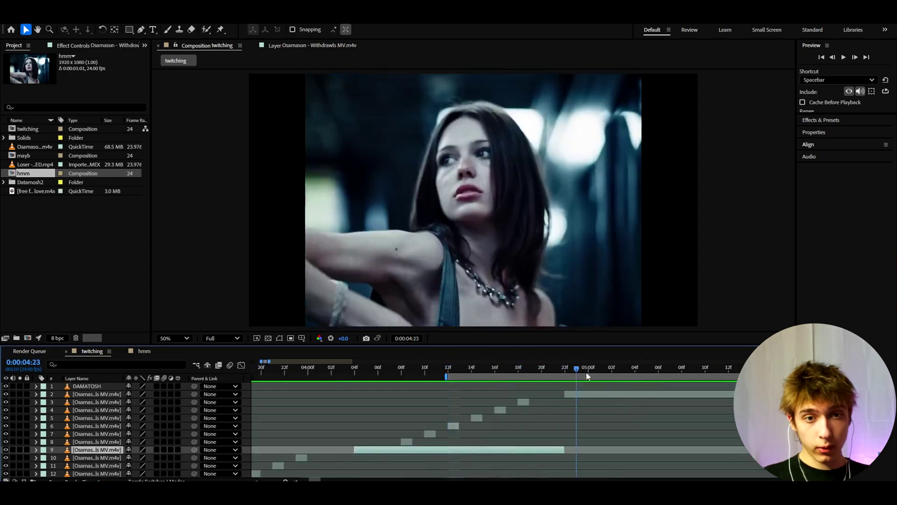
{"action": "key", "text": "space"}
{"action": "key", "text": "minus"}
{"action": "key", "text": "minus"}
{"action": "left_click", "coordinate": [641, 370]}
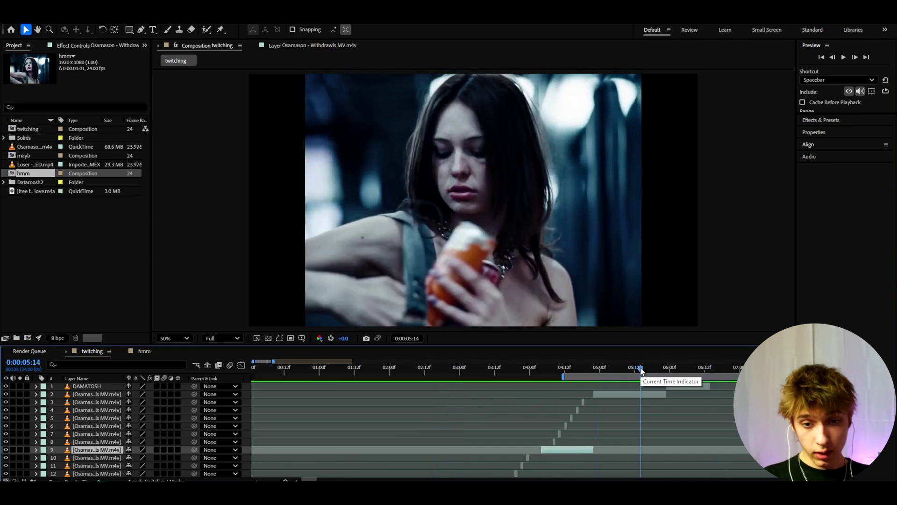
{"action": "key", "text": "n"}
{"action": "scroll", "coordinate": [621, 397], "scroll_direction": "up", "scroll_amount": 1}
{"action": "key", "text": "space"}
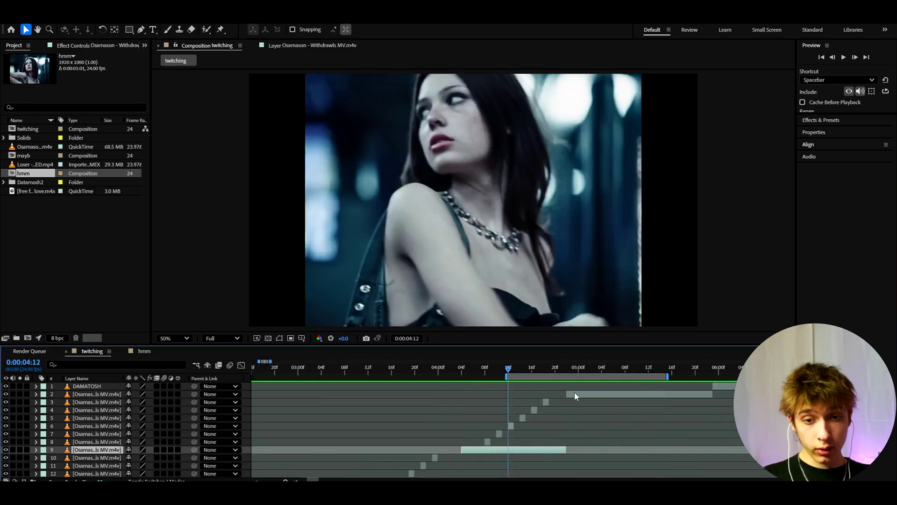
{"action": "left_click", "coordinate": [574, 394]}
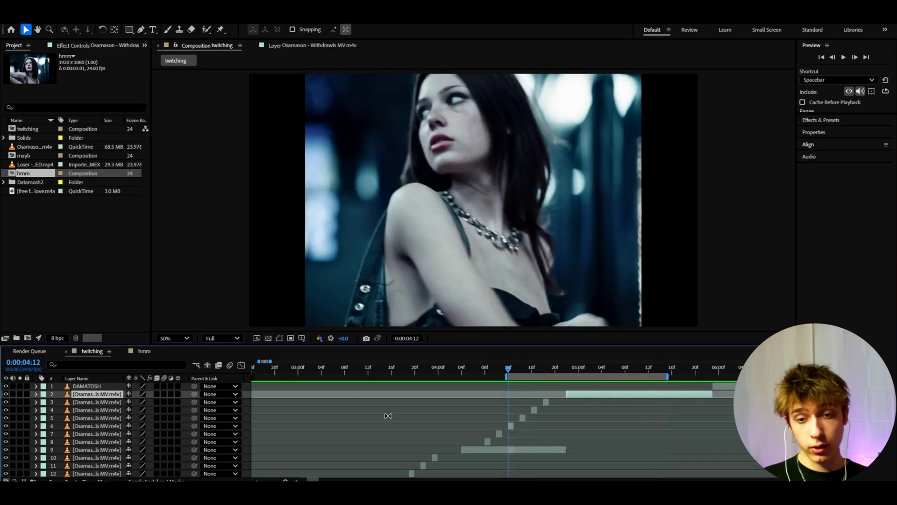
{"action": "left_click", "coordinate": [624, 432]}
{"action": "left_click", "coordinate": [572, 395]}
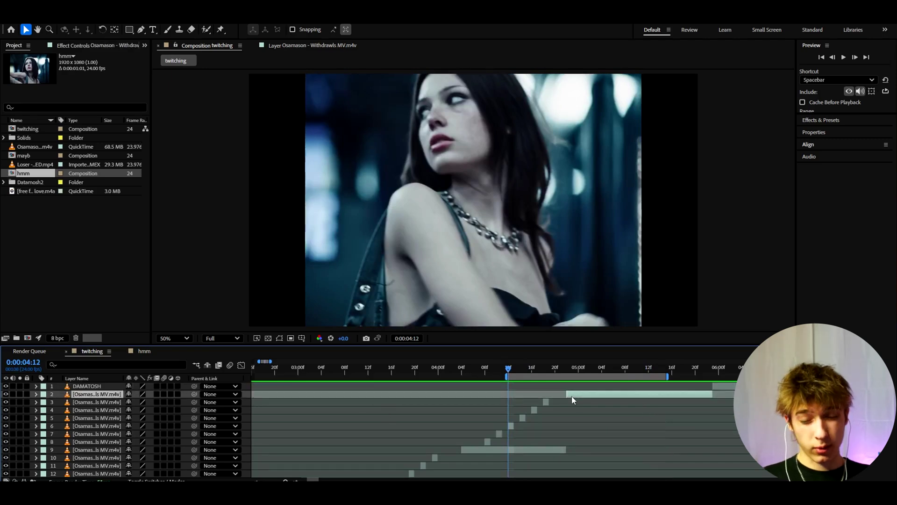
{"action": "left_click", "coordinate": [723, 387]}
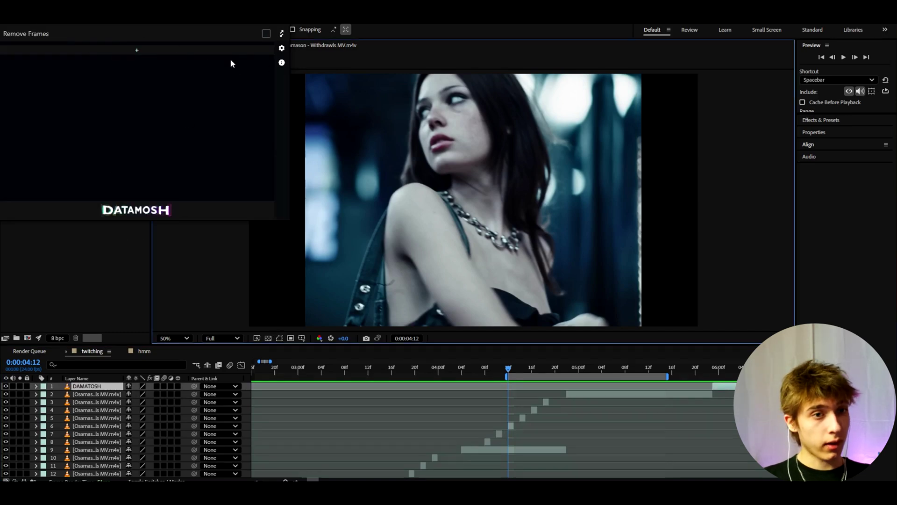
Add a Multiply mosh at 4:12 with Hold Frames enabled and Intensity set to 58.
{"action": "left_click", "coordinate": [137, 53]}
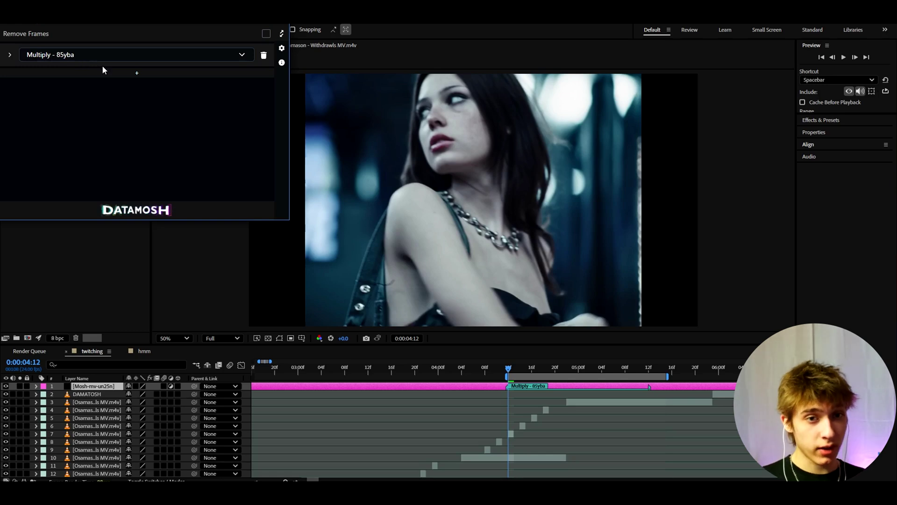
{"action": "left_click", "coordinate": [8, 55]}
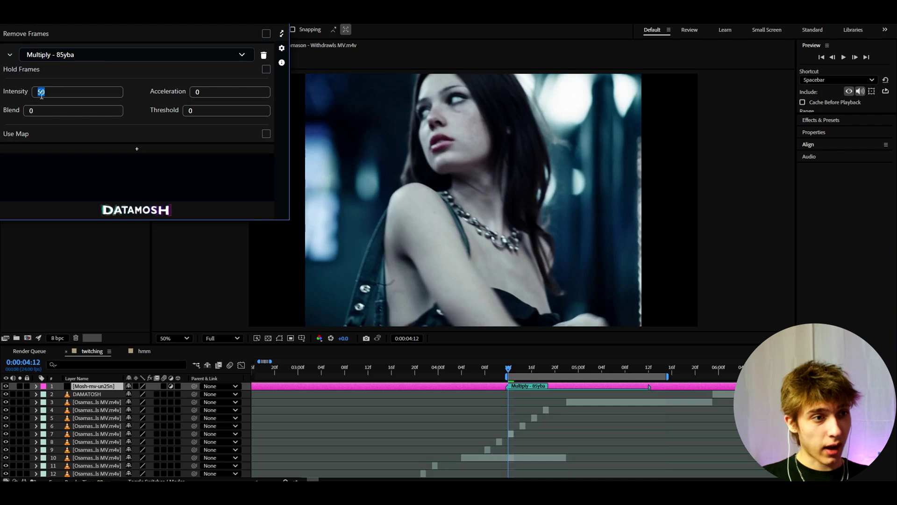
{"action": "type", "text": "35"}
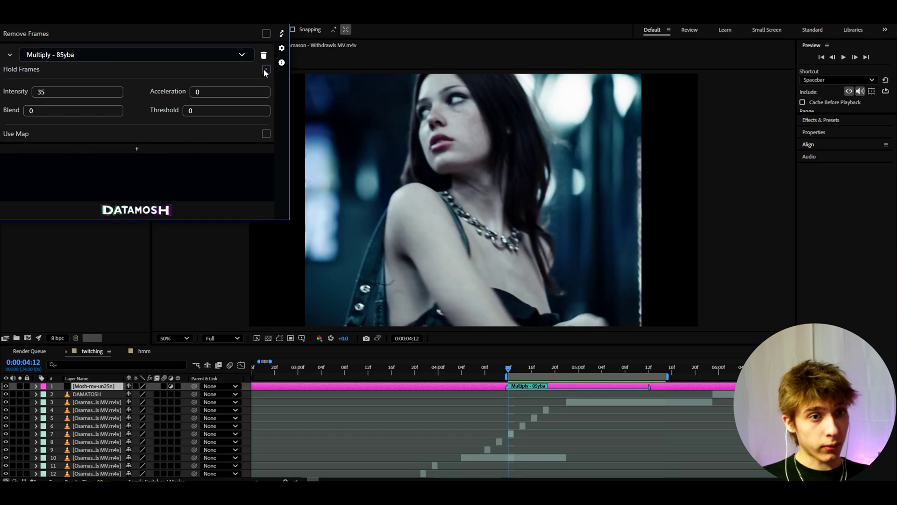
{"action": "left_click", "coordinate": [265, 70]}
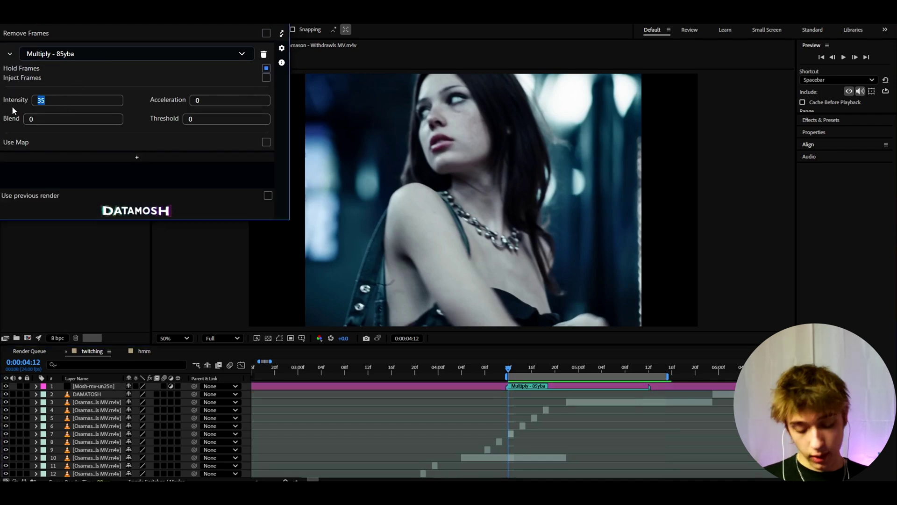
{"action": "type", "text": "58"}
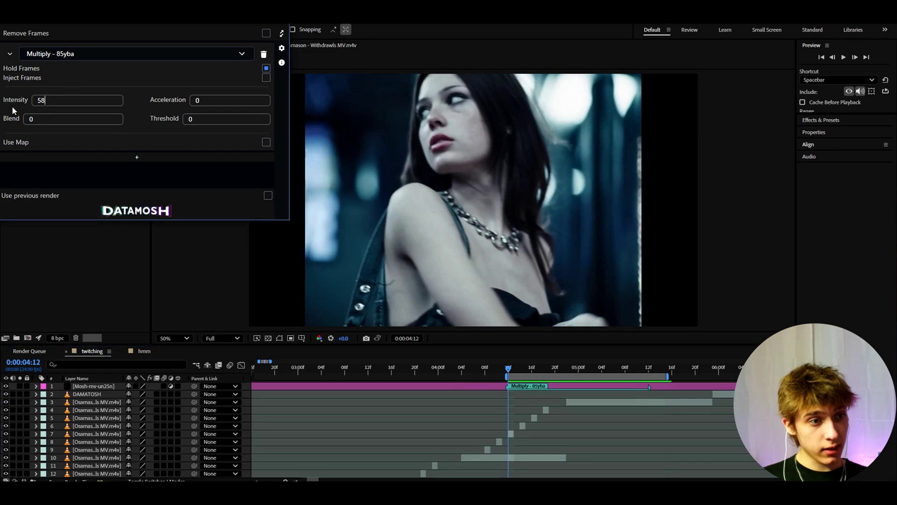
Render the datamosh and check the result around 5:04.
{"action": "left_click", "coordinate": [119, 211]}
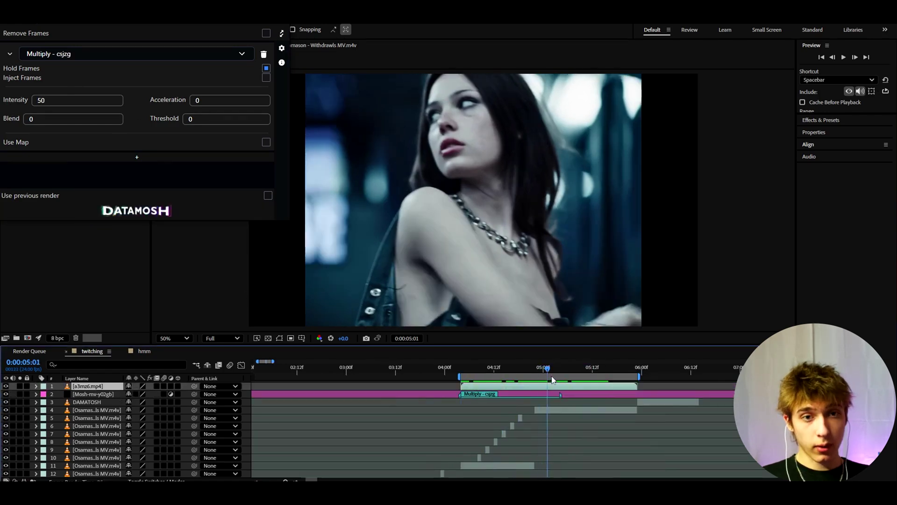
{"action": "left_click_drag", "start_coordinate": [588, 383], "coordinate": [560, 378]}
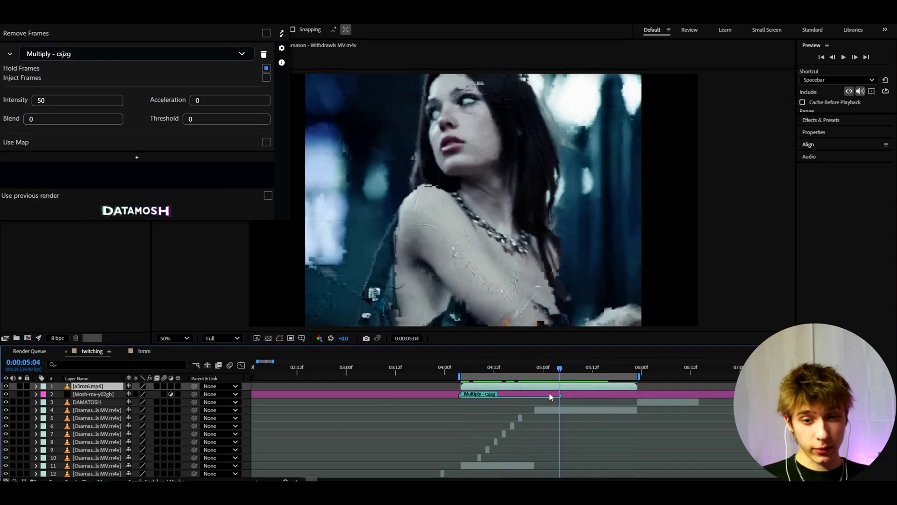
Browse the available mosh types for the Multiply mosh, including the SinCos variants.
{"action": "left_click", "coordinate": [49, 58]}
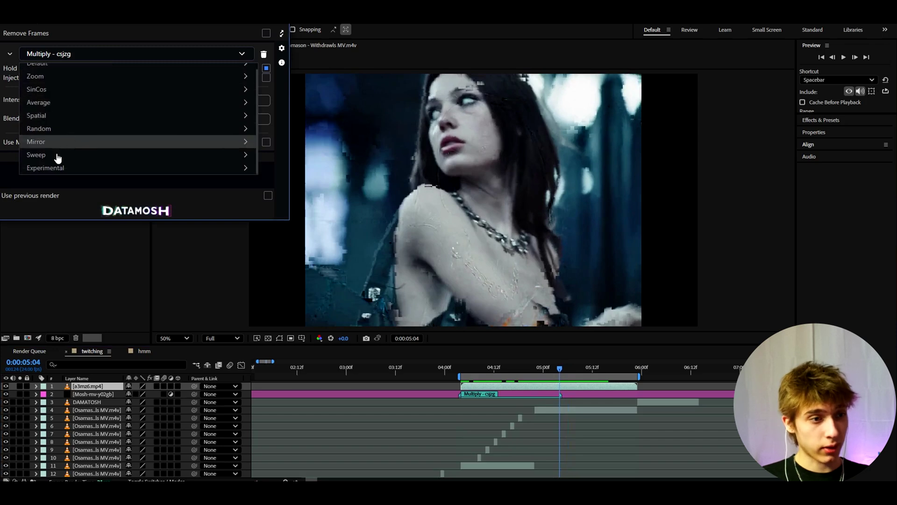
{"action": "left_click", "coordinate": [61, 89]}
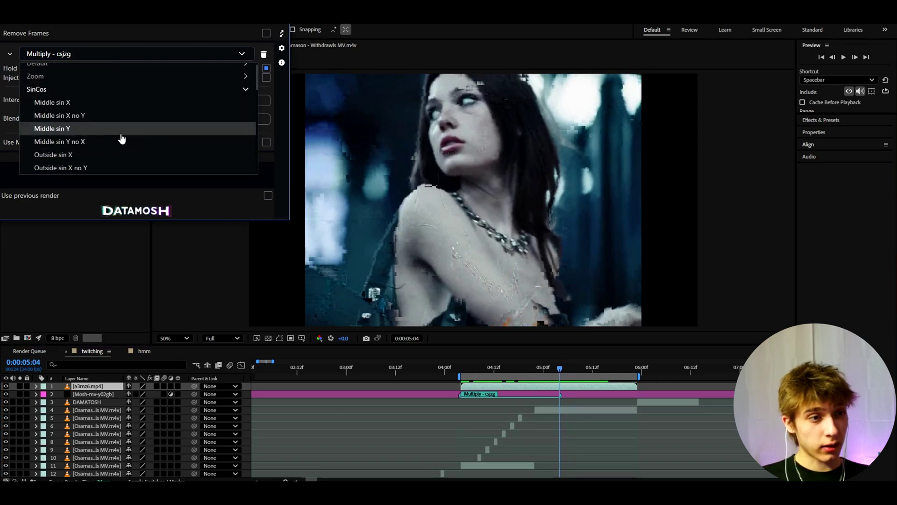
{"action": "scroll", "coordinate": [67, 116], "scroll_direction": "up", "scroll_amount": 1}
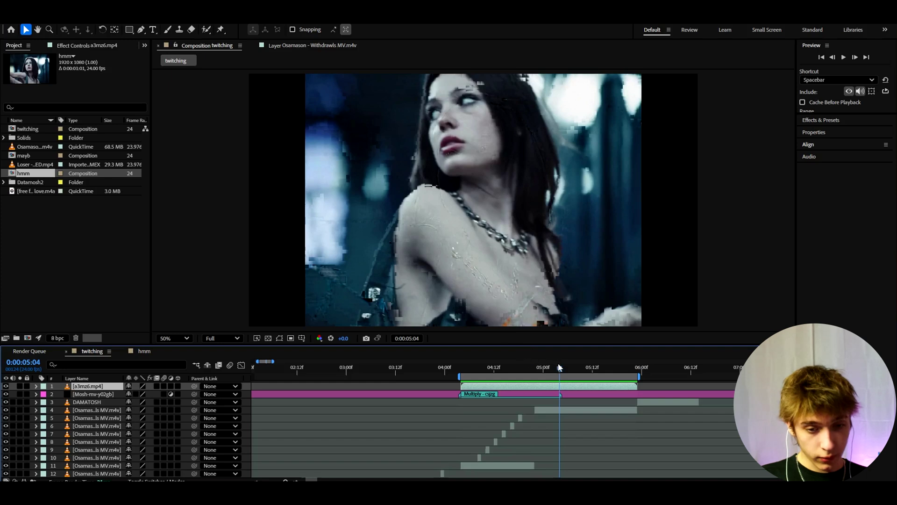
Cut the rendered datamosh layer a3mz6.mp4 into three short slices, delete the leftovers, and offset them to about 4:16, 4:20 and 4:22.
{"action": "key", "text": "ctrl+shift+d"}
{"action": "key", "text": "="}
{"action": "left_click", "coordinate": [547, 394]}
{"action": "key", "text": "Delete"}
{"action": "left_click_drag", "start_coordinate": [569, 386], "coordinate": [508, 372]}
{"action": "left_click", "coordinate": [462, 369]}
{"action": "key", "text": "ctrl+shift+d"}
{"action": "key", "text": "ctrl+shift+d"}
{"action": "key", "text": "Delete"}
{"action": "left_click", "coordinate": [500, 385]}
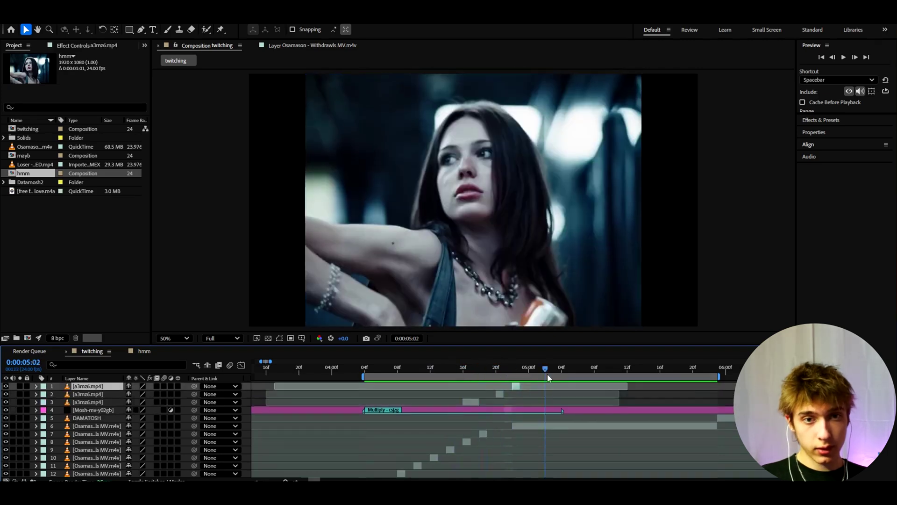
Remove the mosh layer and widen the work area to run from 3:02 to just past the DAMATOSH layer's end.
{"action": "mouse_move", "coordinate": [547, 377]}
{"action": "left_mouse_down"}
{"action": "mouse_move", "coordinate": [434, 380]}
{"action": "mouse_move", "coordinate": [552, 382]}
{"action": "left_mouse_up"}
{"action": "scroll", "coordinate": [537, 388], "scroll_direction": "down", "scroll_amount": 5, "text": "alt"}
{"action": "left_click_drag", "start_coordinate": [426, 372], "coordinate": [382, 381]}
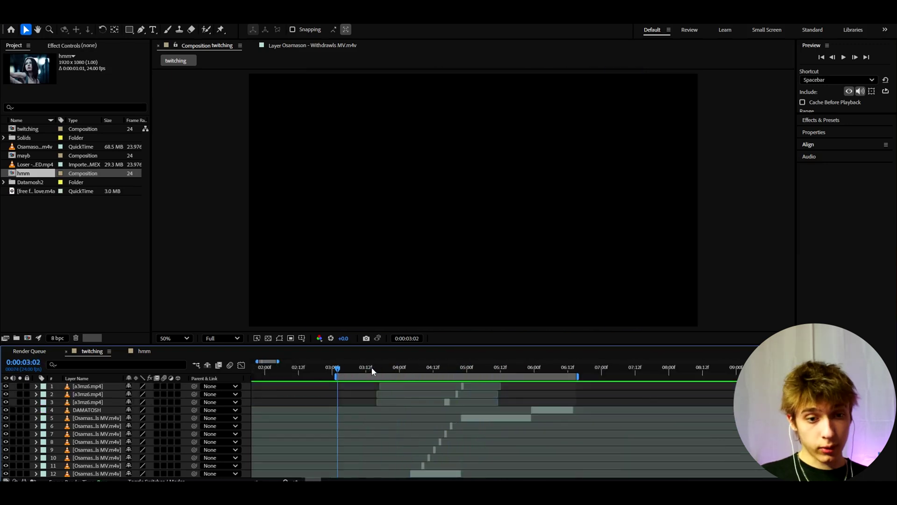
Scrub through the twitching section between about 4:05 and 5:14 to review the datamosh slices around the cut.
{"action": "left_click_drag", "start_coordinate": [372, 370], "coordinate": [505, 386]}
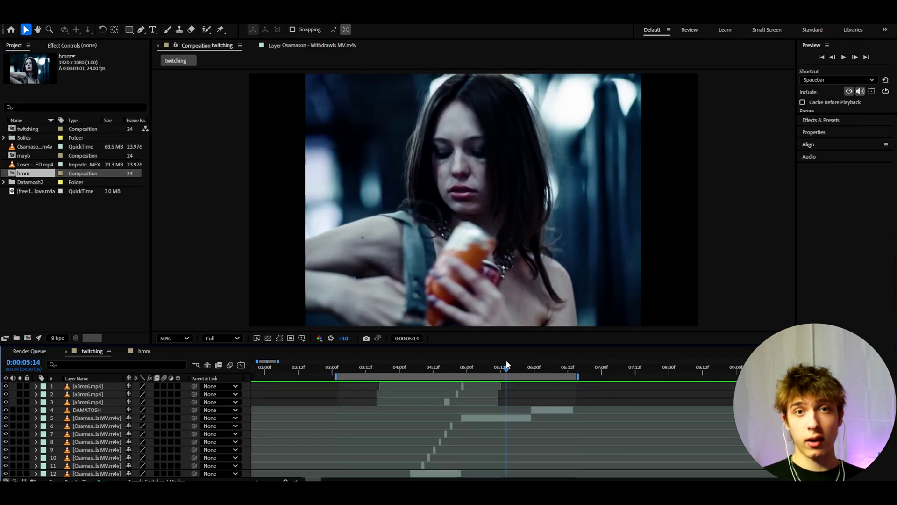
{"action": "left_click_drag", "start_coordinate": [507, 365], "coordinate": [458, 369]}
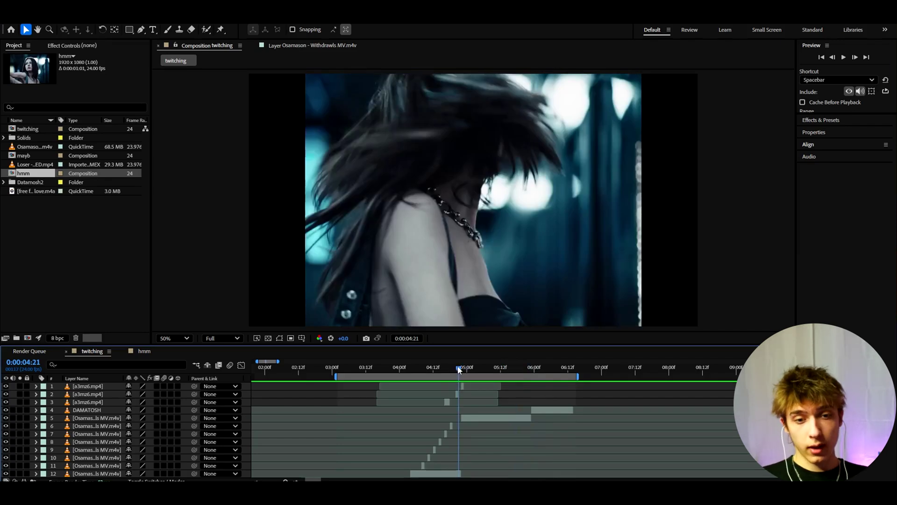
{"action": "left_click_drag", "start_coordinate": [459, 370], "coordinate": [483, 371]}
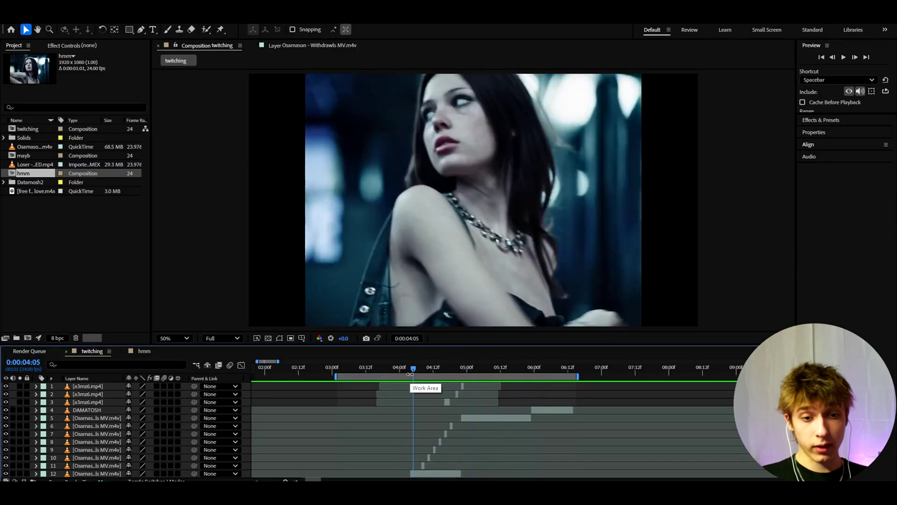
{"action": "left_click_drag", "start_coordinate": [410, 373], "coordinate": [505, 374]}
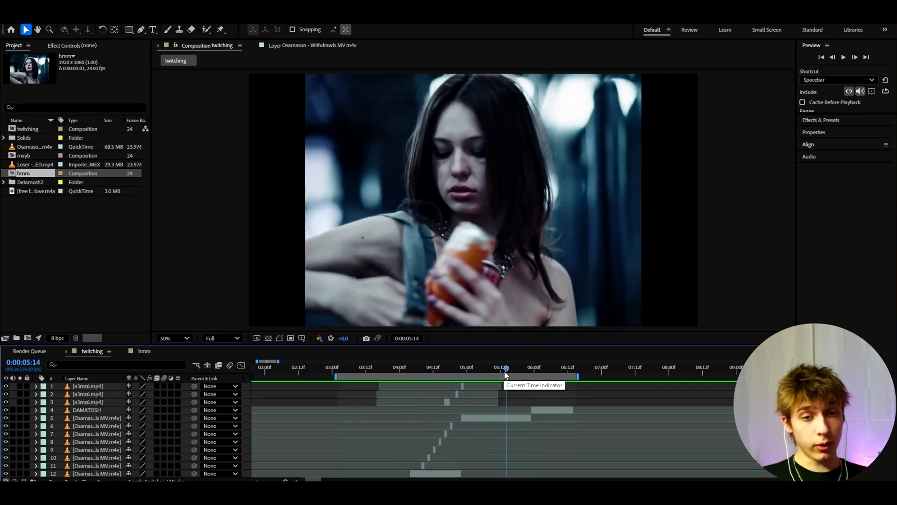